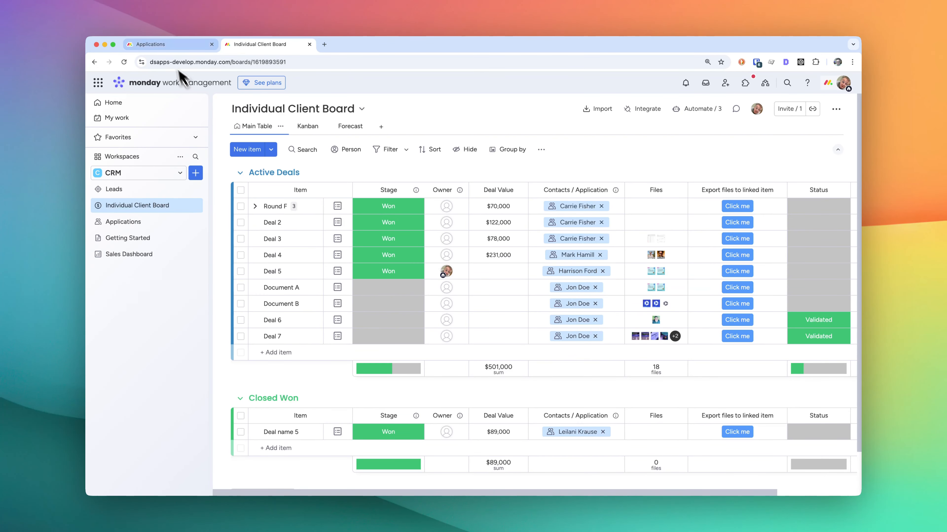
Open the last contact on the Applications board and view its linked SharePoint folder in the browser
{"action": "left_click", "coordinate": [169, 47]}
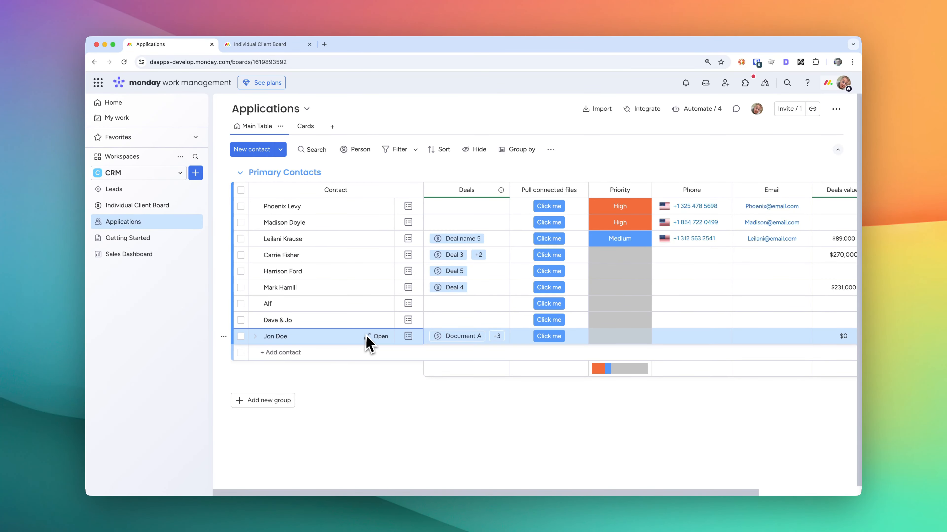
{"action": "left_click", "coordinate": [377, 337]}
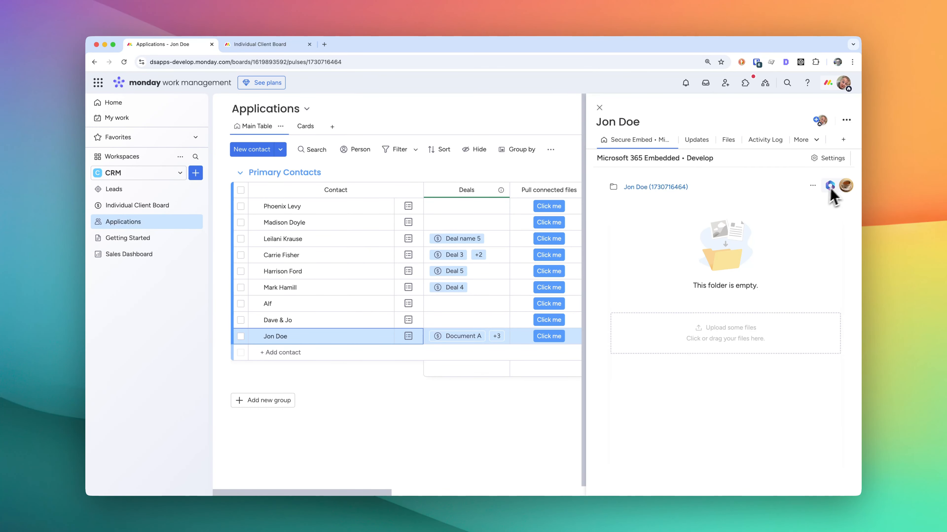
{"action": "left_click", "coordinate": [812, 186]}
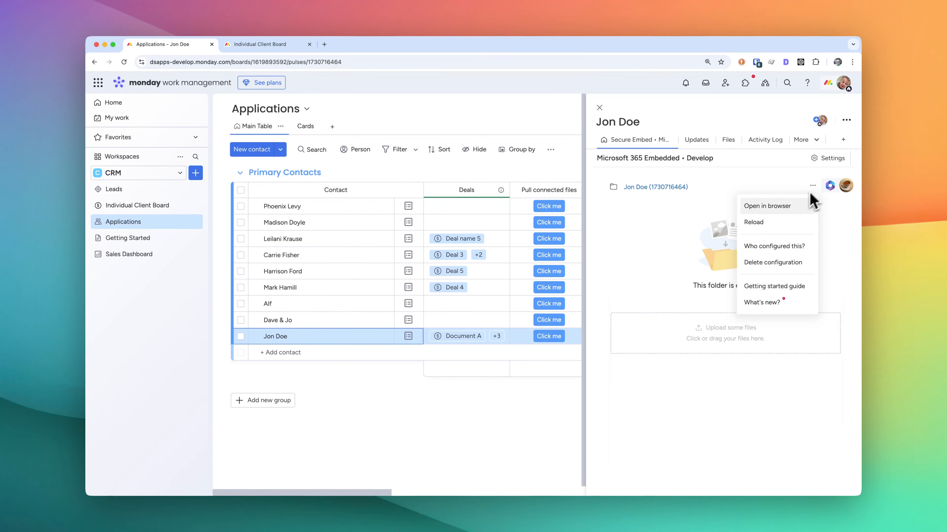
{"action": "left_click", "coordinate": [785, 208]}
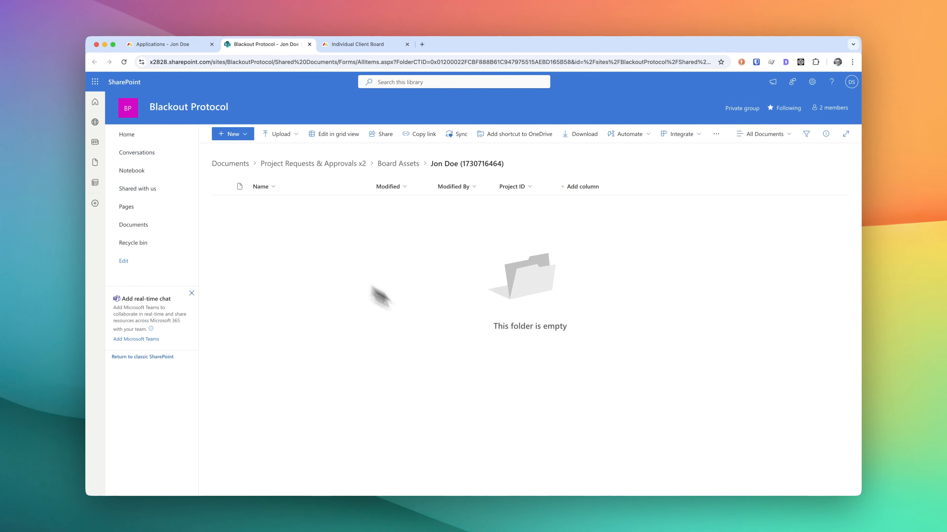
Review the file path in the Individual Client Board's "Export files to linked item" automation against the contact's SharePoint folder
{"action": "left_click_drag", "start_coordinate": [356, 44], "coordinate": [248, 14]}
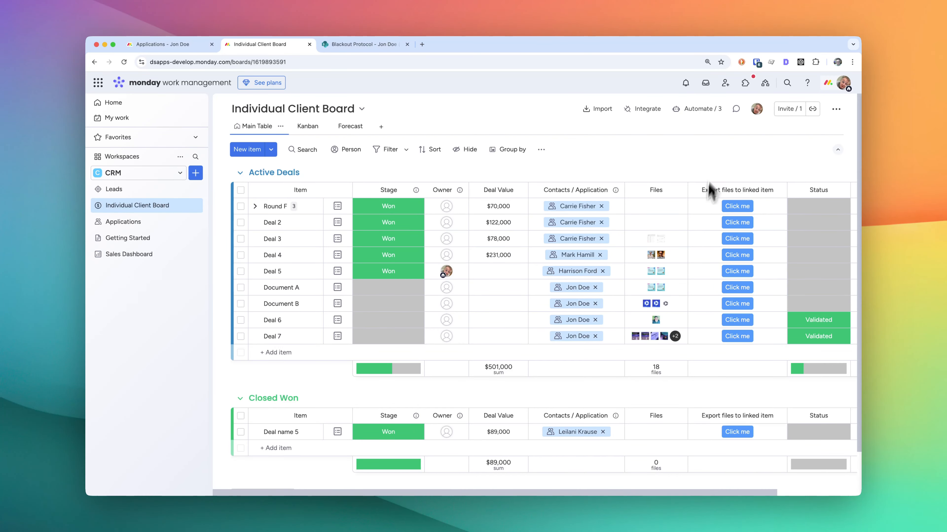
{"action": "left_click", "coordinate": [699, 112]}
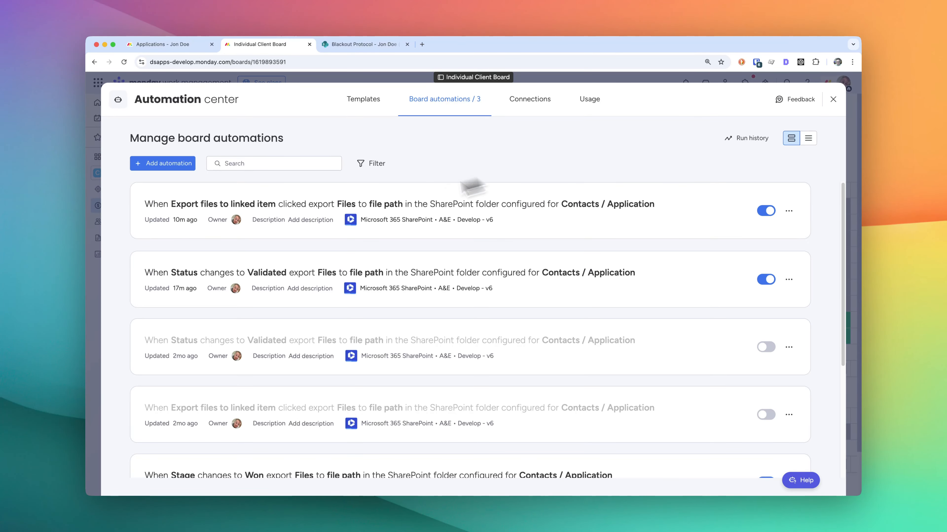
{"action": "left_click", "coordinate": [486, 216]}
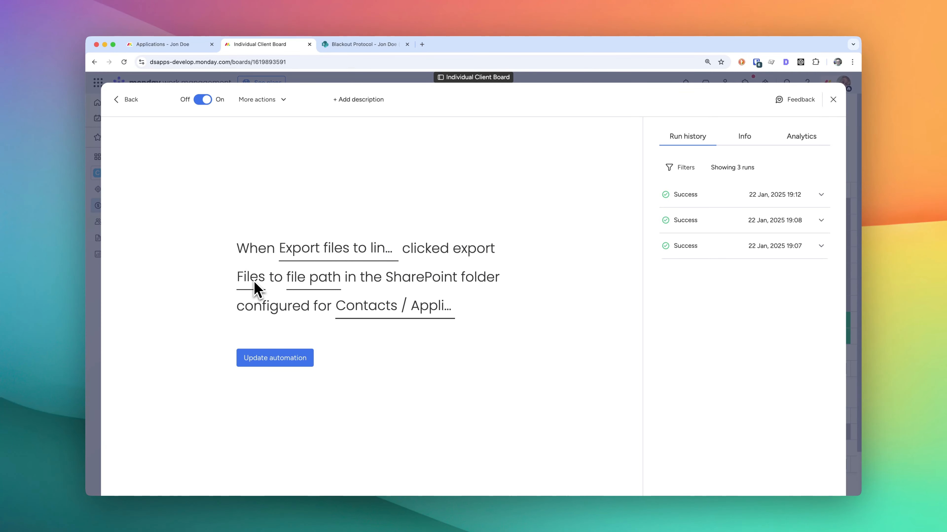
{"action": "left_click", "coordinate": [316, 290]}
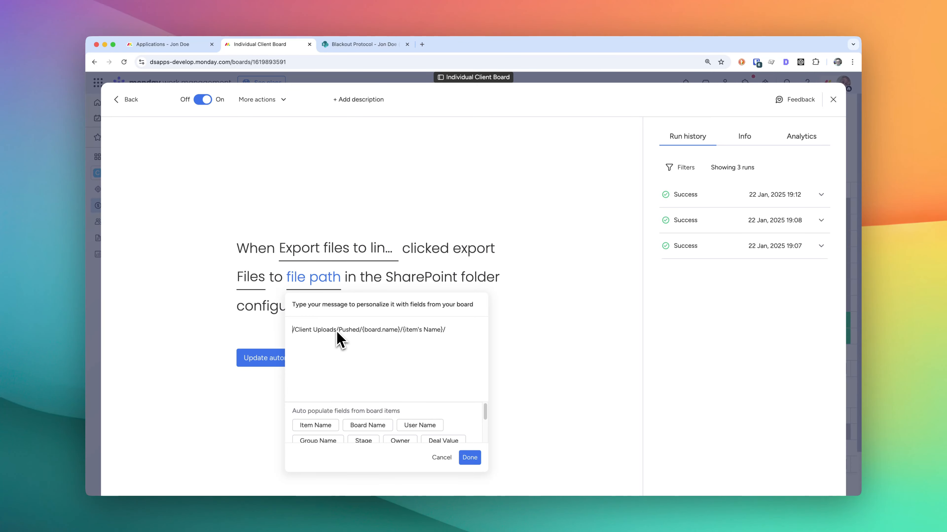
{"action": "left_click", "coordinate": [181, 47]}
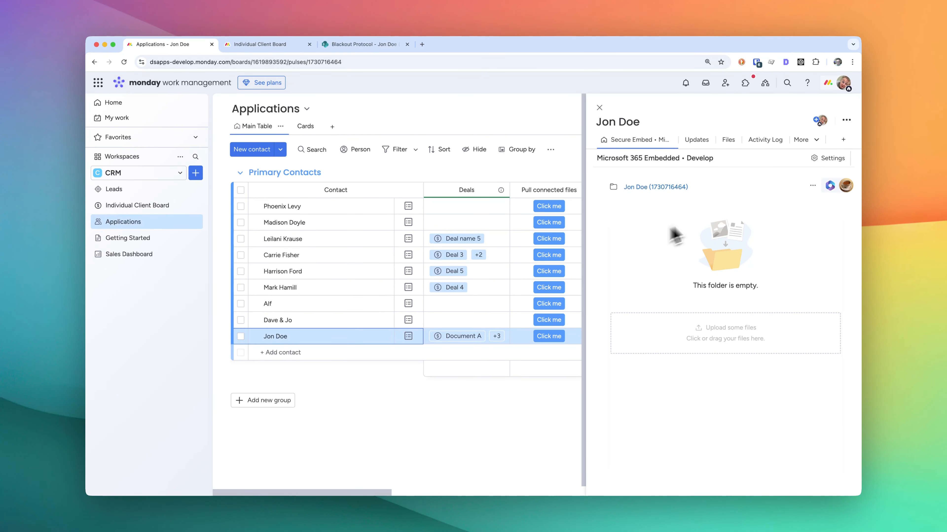
{"action": "left_click", "coordinate": [270, 47]}
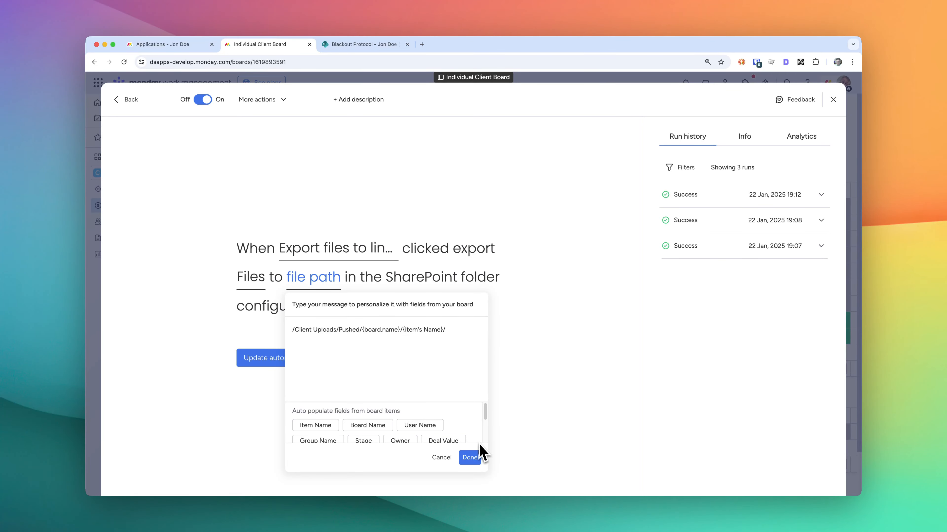
{"action": "left_click", "coordinate": [472, 459]}
{"action": "left_click", "coordinate": [832, 98]}
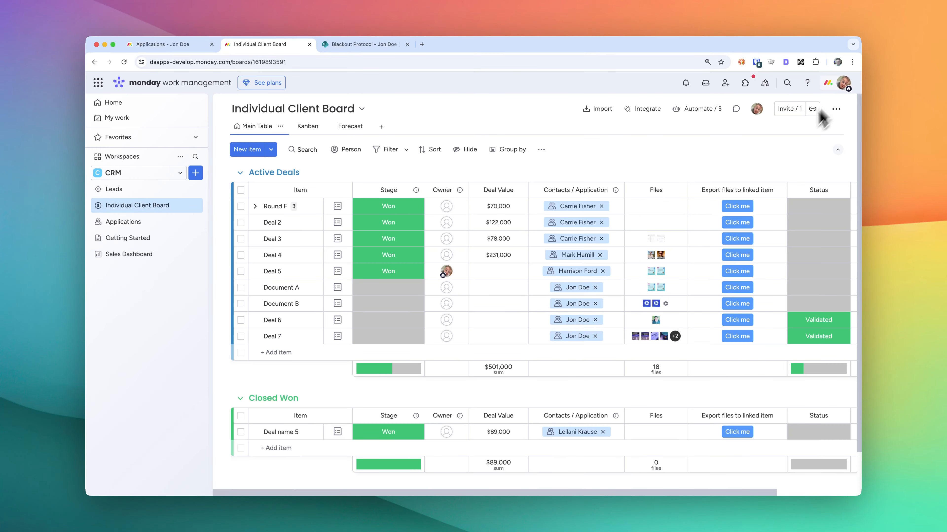
Run the "Export files to linked item" action for Deal 7 and preview one of its attached files
{"action": "left_click", "coordinate": [735, 336]}
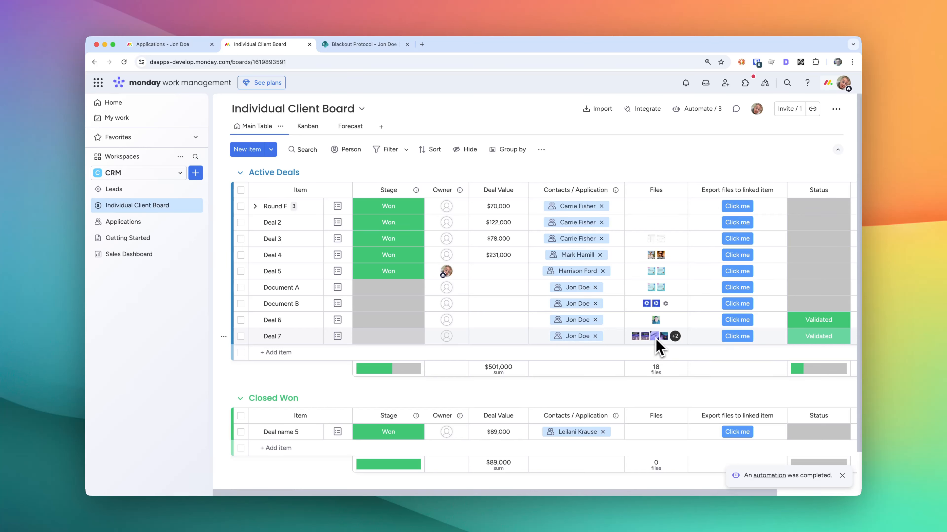
{"action": "mouse_move", "coordinate": [665, 337]}
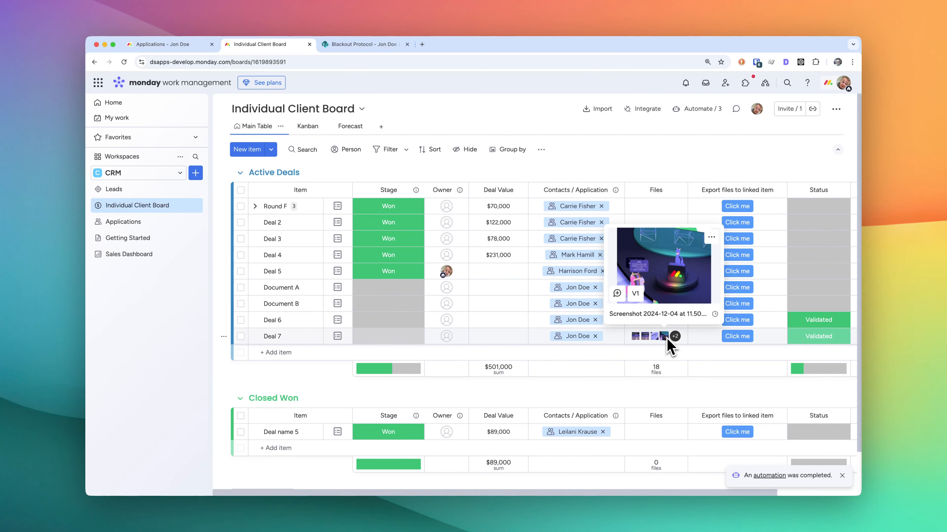
Refresh the contact's embedded SharePoint folder and browse to Client Uploads/Pushed/Individual Client Board/Deal 7
{"action": "left_click", "coordinate": [176, 48]}
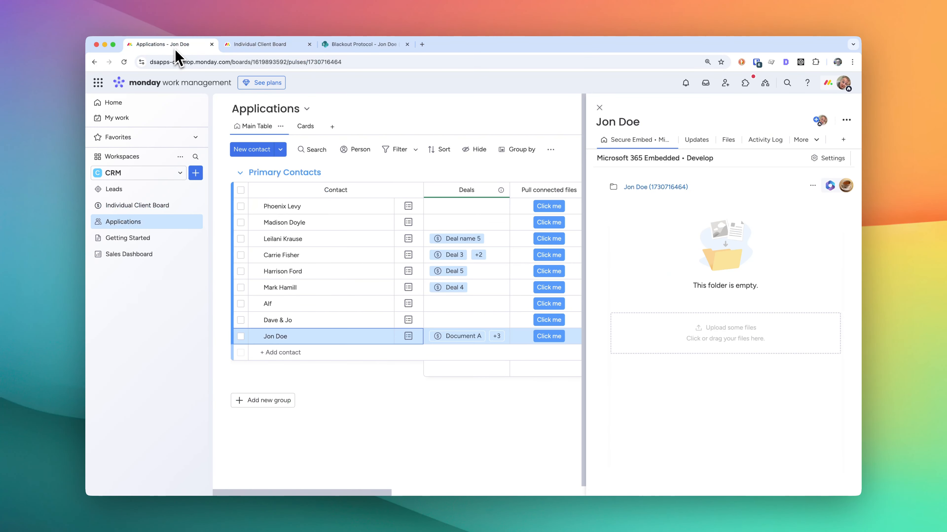
{"action": "left_click", "coordinate": [653, 188]}
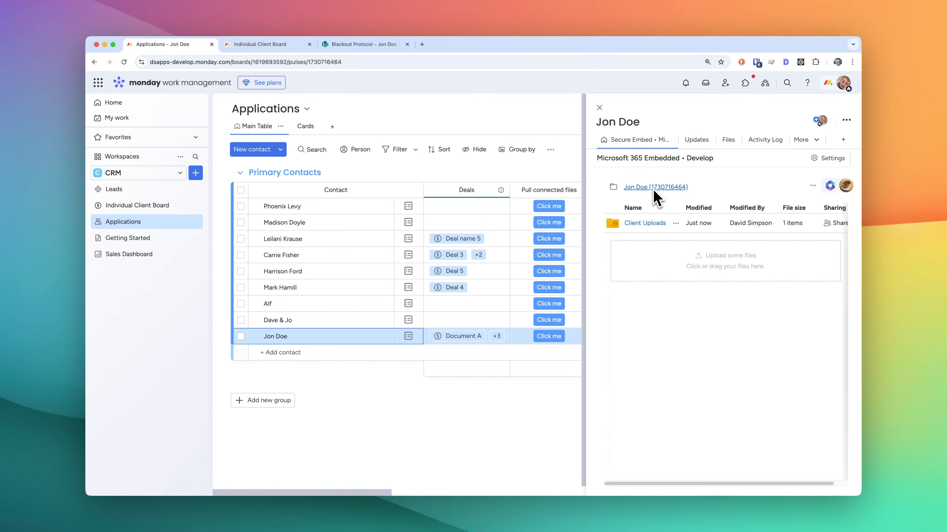
{"action": "left_click", "coordinate": [644, 224]}
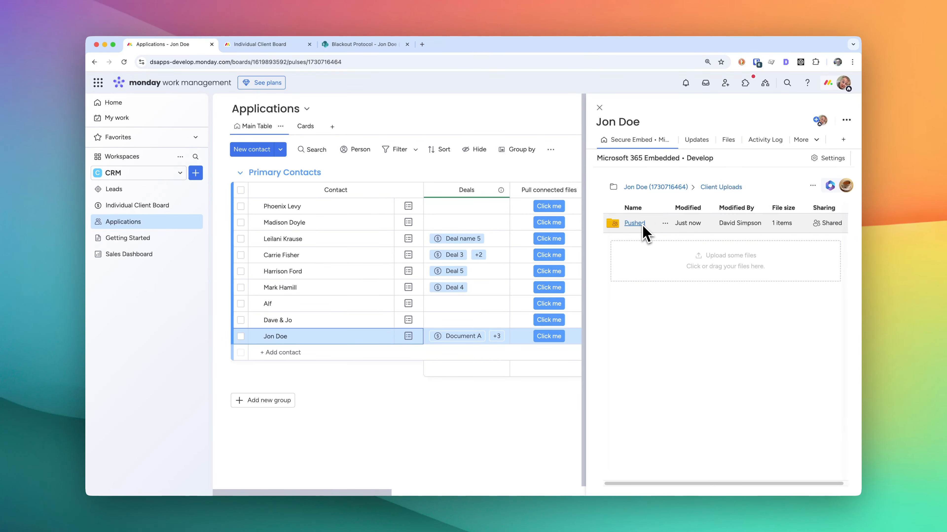
{"action": "left_click", "coordinate": [635, 224]}
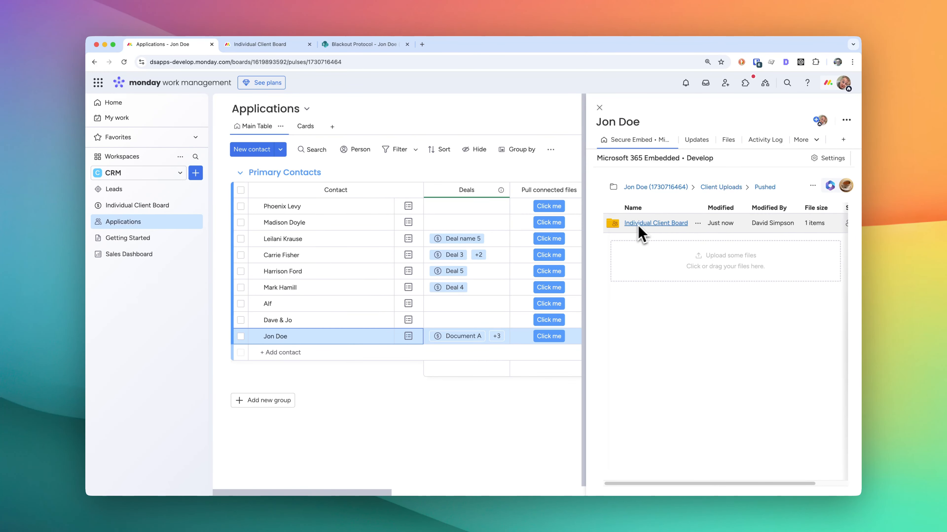
{"action": "left_click", "coordinate": [656, 226]}
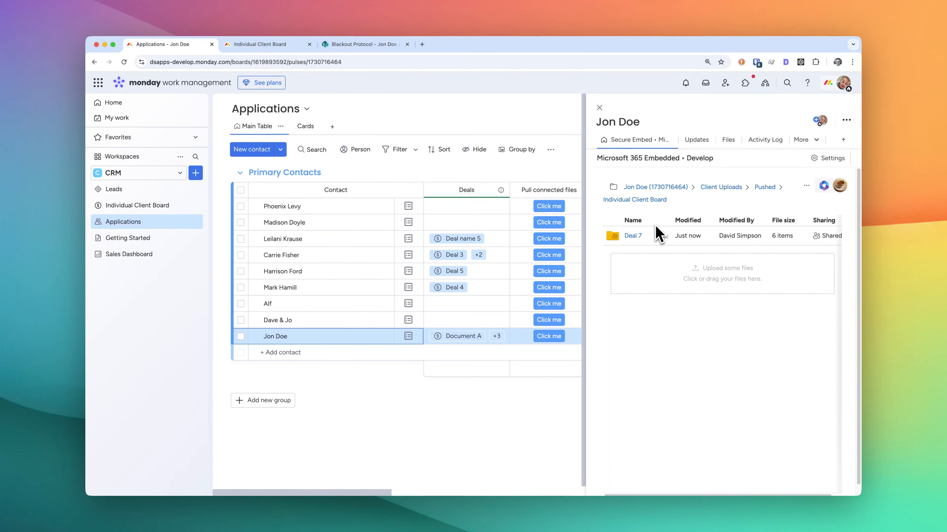
{"action": "left_click", "coordinate": [638, 238]}
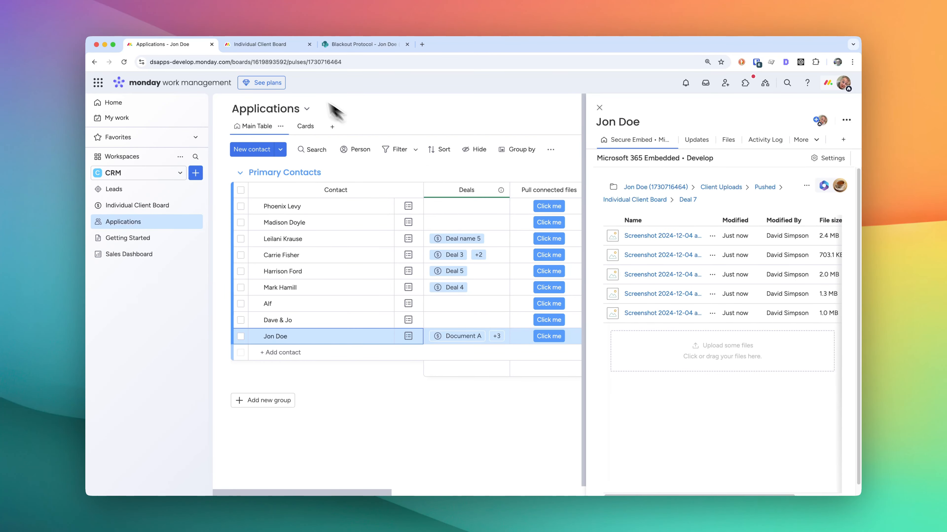
Compare Deal 7's attachments on the Individual Client Board with the exported files and reload the embedded Deal 7 folder
{"action": "right_click", "coordinate": [271, 53]}
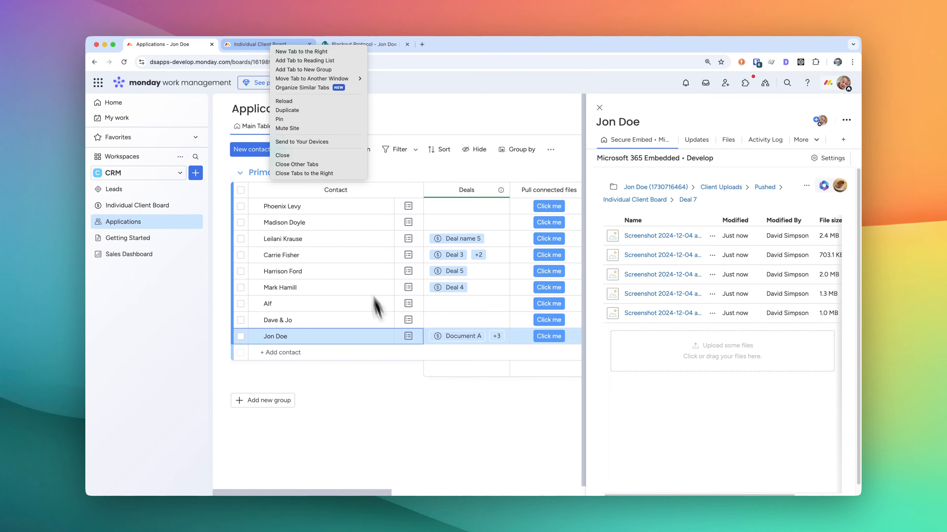
{"action": "left_click", "coordinate": [395, 410]}
{"action": "left_click", "coordinate": [272, 43]}
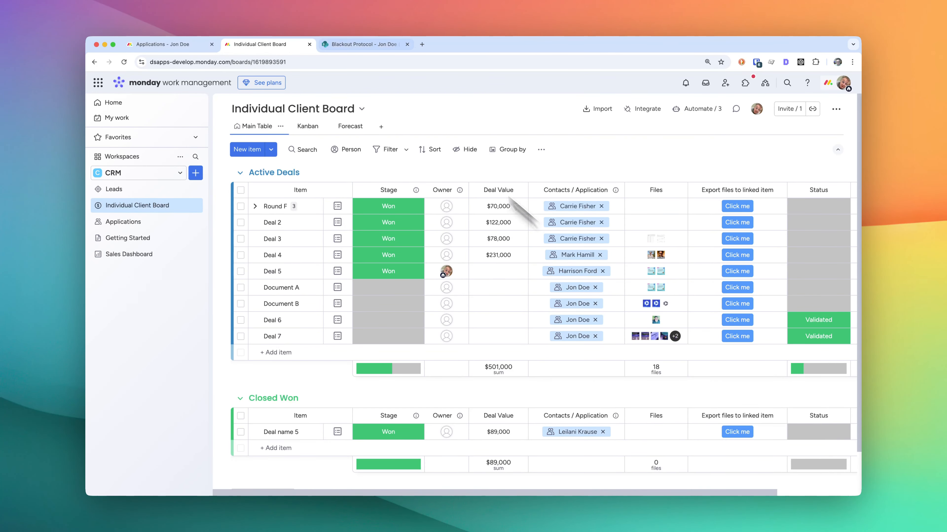
{"action": "left_click", "coordinate": [179, 45]}
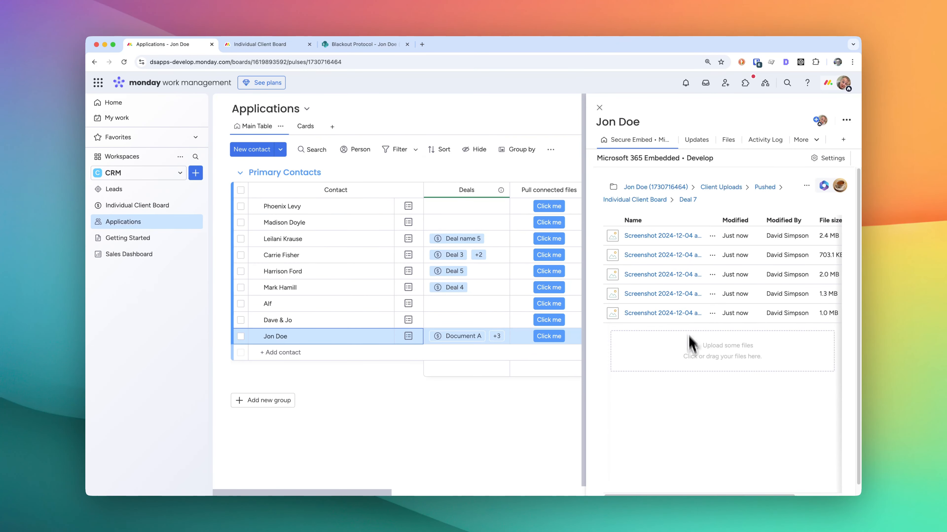
{"action": "left_click", "coordinate": [688, 201]}
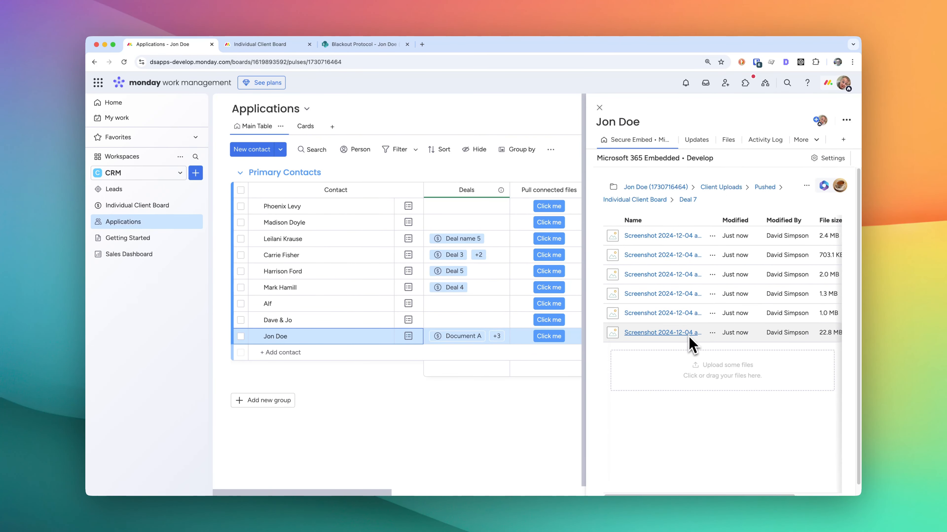
Review all deals linked to the last contact on the Applications board and their files on the Individual Client Board
{"action": "left_click", "coordinate": [246, 43]}
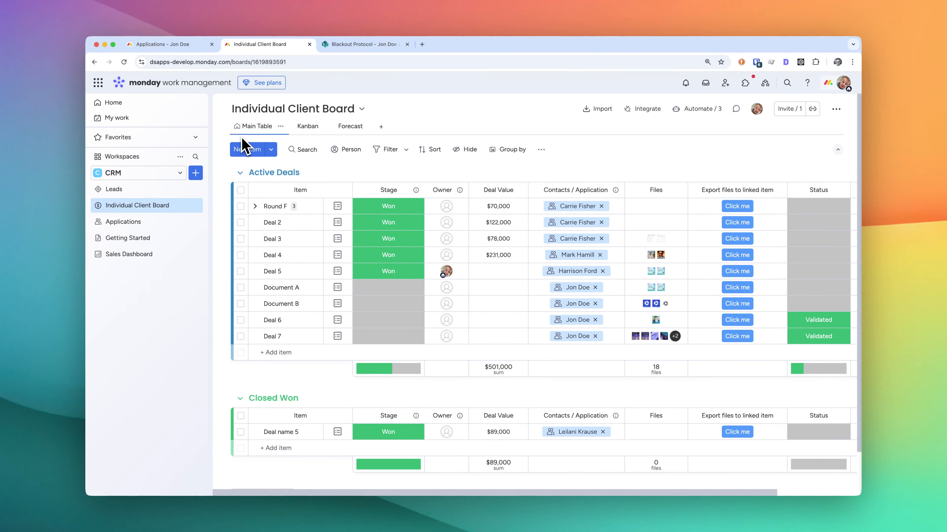
{"action": "left_click", "coordinate": [176, 45]}
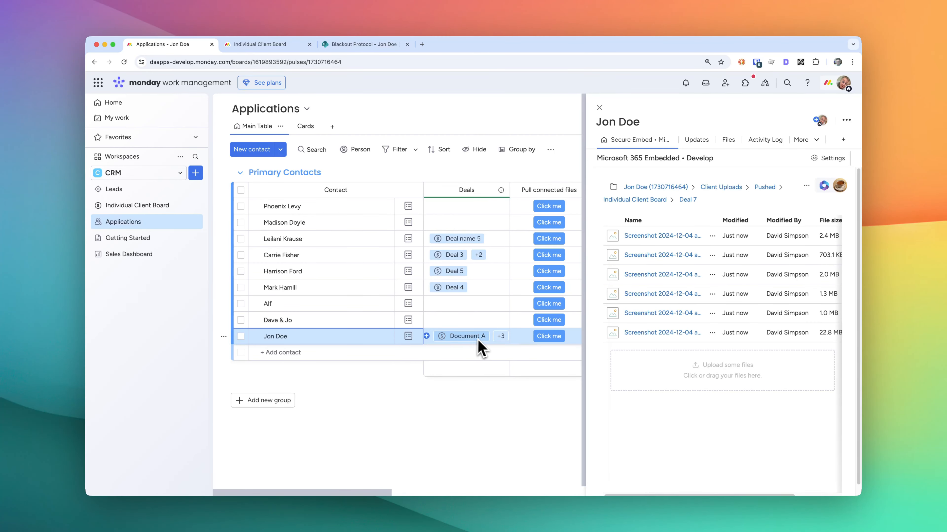
{"action": "left_click", "coordinate": [491, 339]}
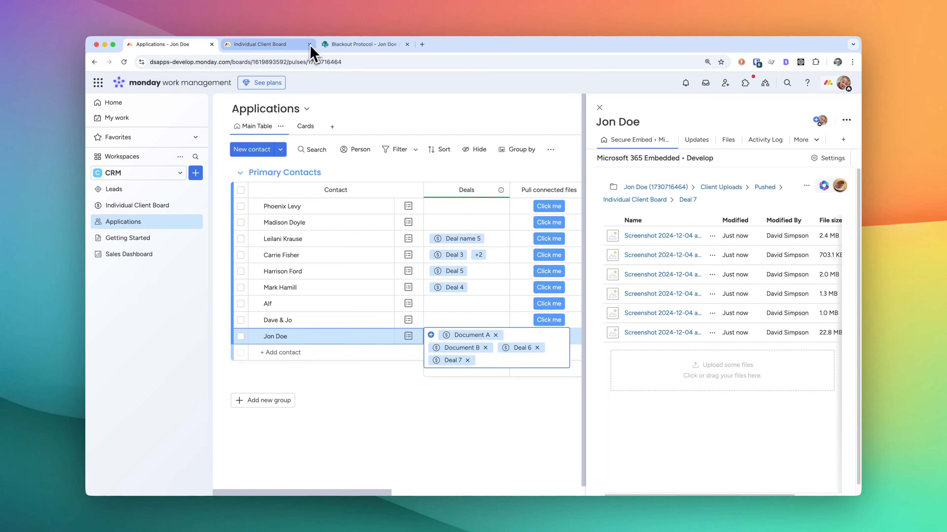
{"action": "left_click", "coordinate": [277, 46]}
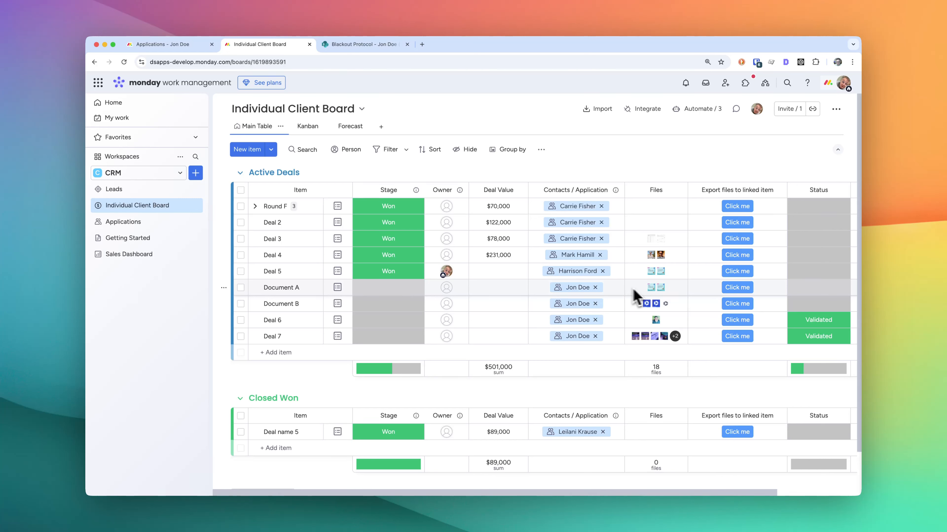
{"action": "mouse_move", "coordinate": [664, 296]}
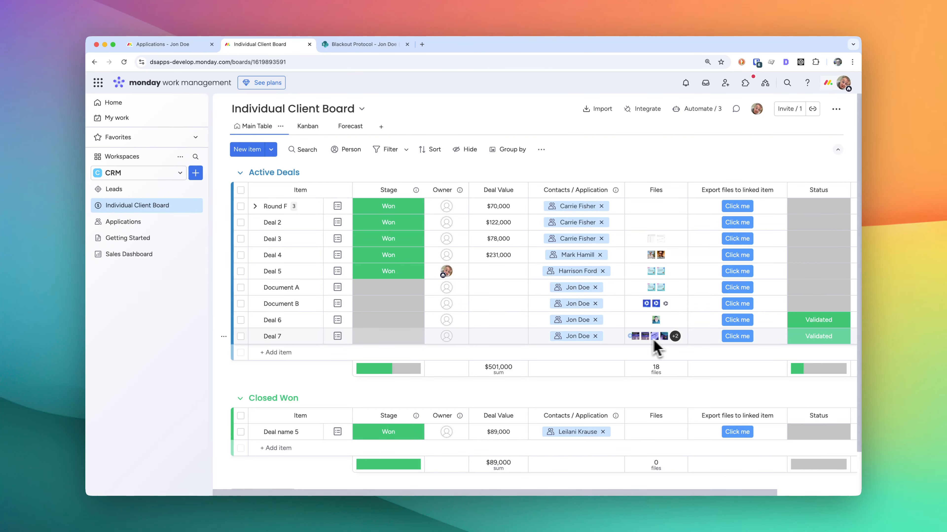
Go back up to the contact's Client Uploads folder on the Applications board and close the contact's item
{"action": "left_click", "coordinate": [173, 46]}
{"action": "left_click", "coordinate": [456, 399]}
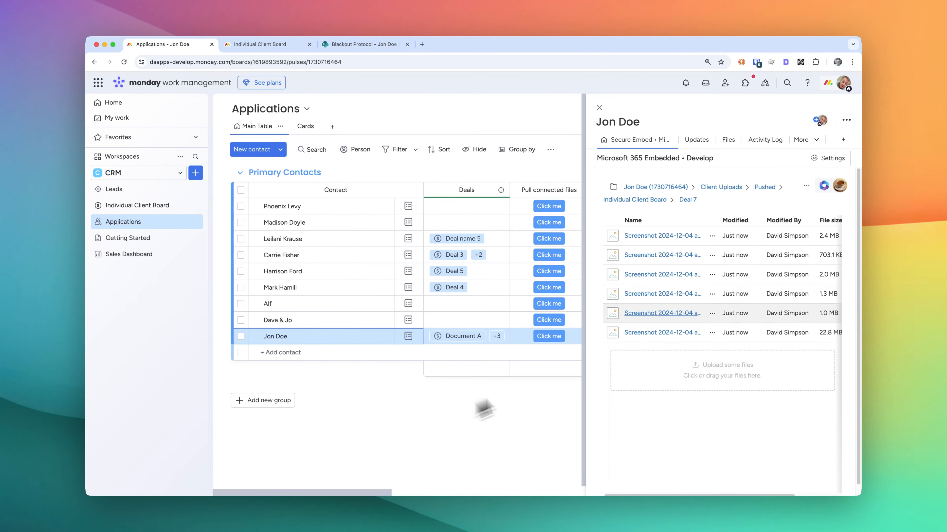
{"action": "left_click", "coordinate": [709, 188]}
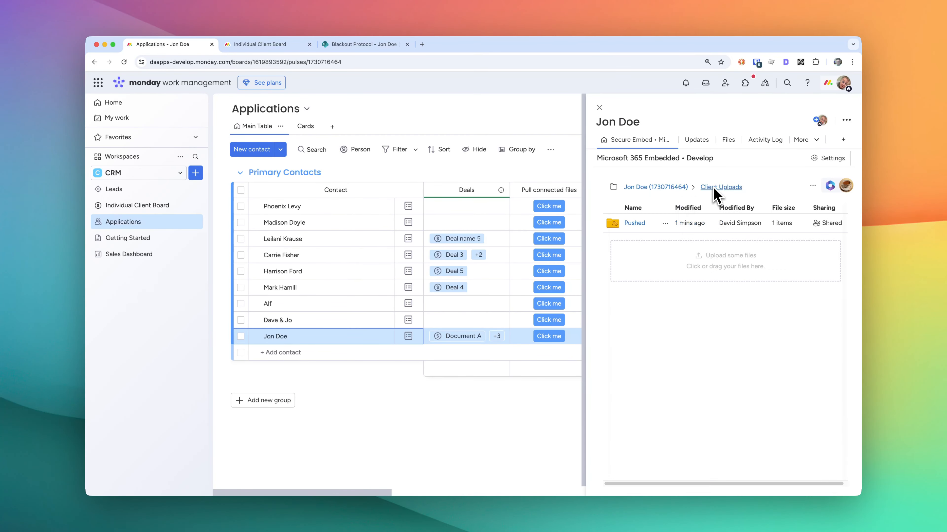
{"action": "left_click", "coordinate": [600, 108]}
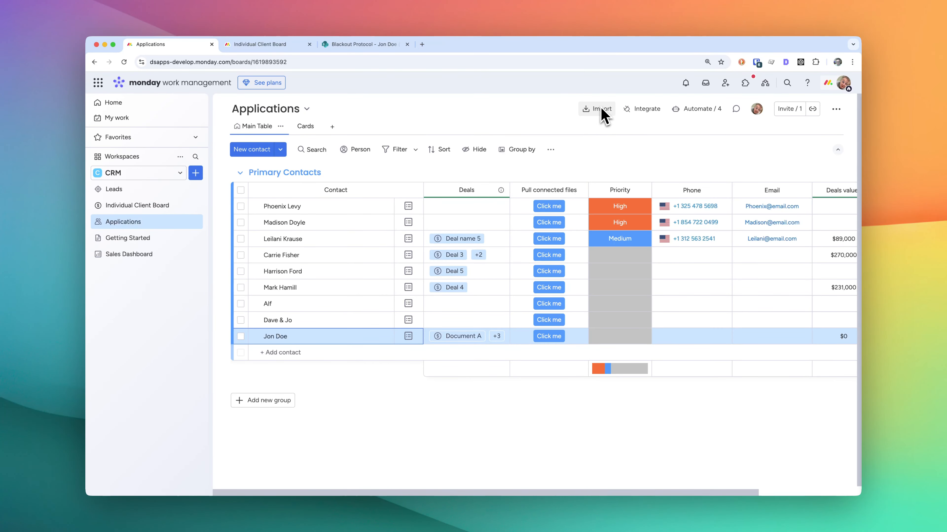
Review the file path in the Applications board's "Pull connected files" automation without changing it
{"action": "left_click", "coordinate": [707, 108]}
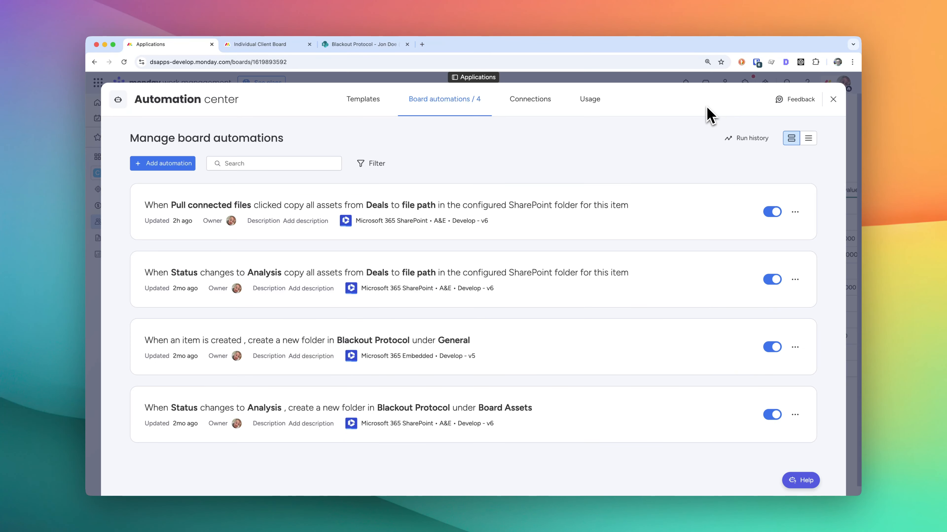
{"action": "left_click", "coordinate": [576, 223]}
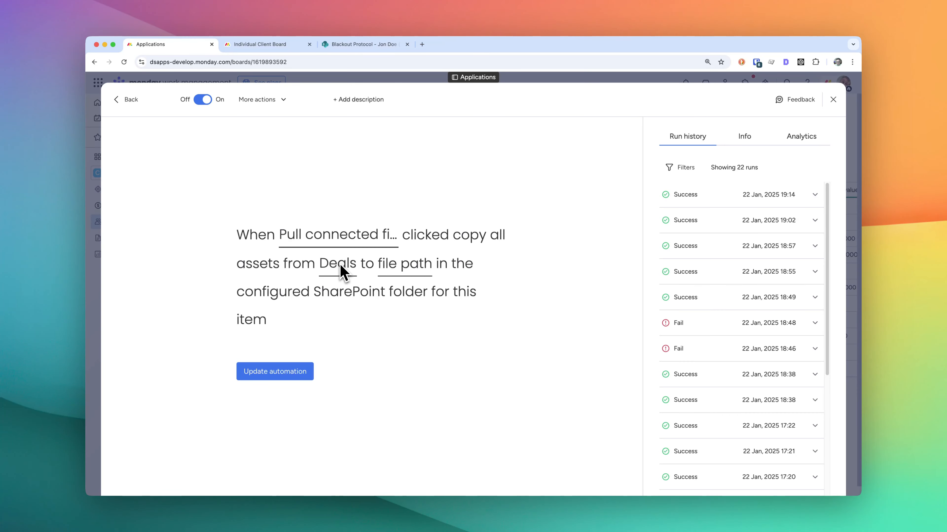
{"action": "left_click", "coordinate": [408, 273]}
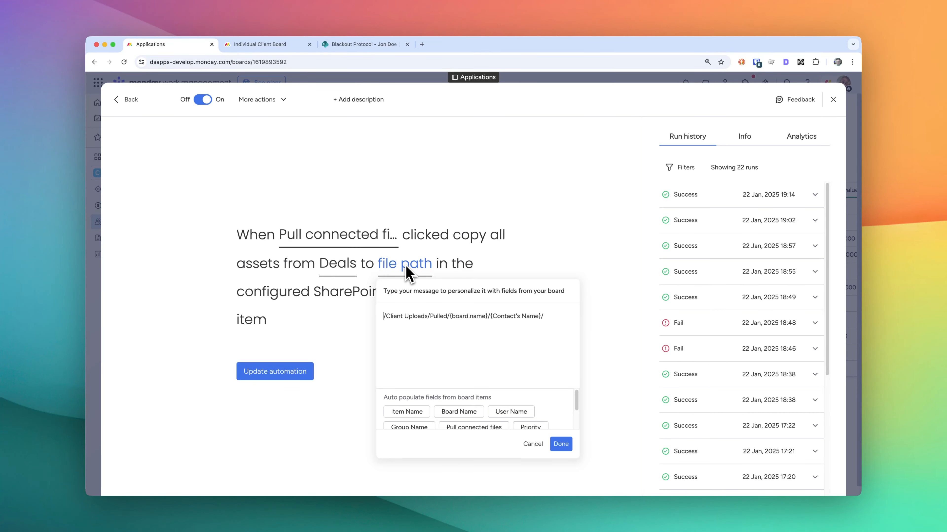
{"action": "left_click", "coordinate": [384, 317]}
{"action": "left_click", "coordinate": [533, 444]}
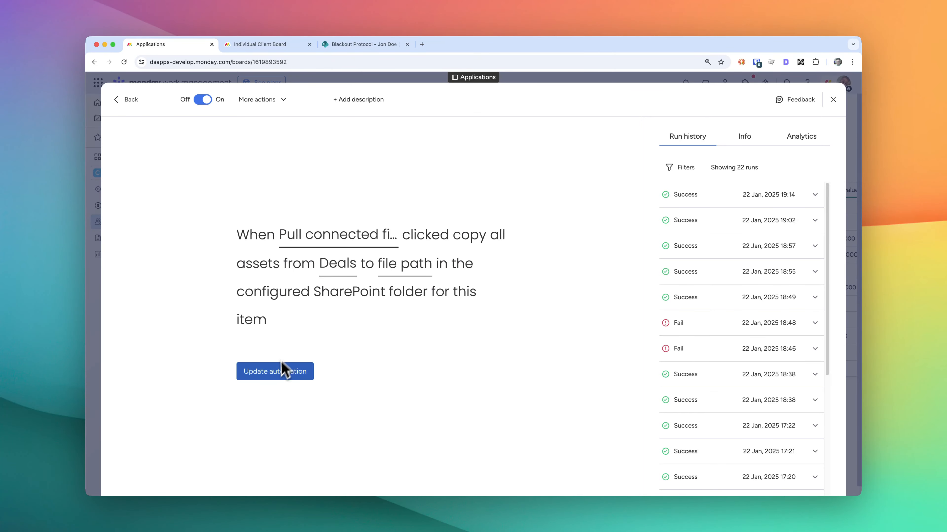
Close the automation editor and run "Pull connected files" for the last contact in the Primary Contacts group
{"action": "left_click", "coordinate": [832, 100]}
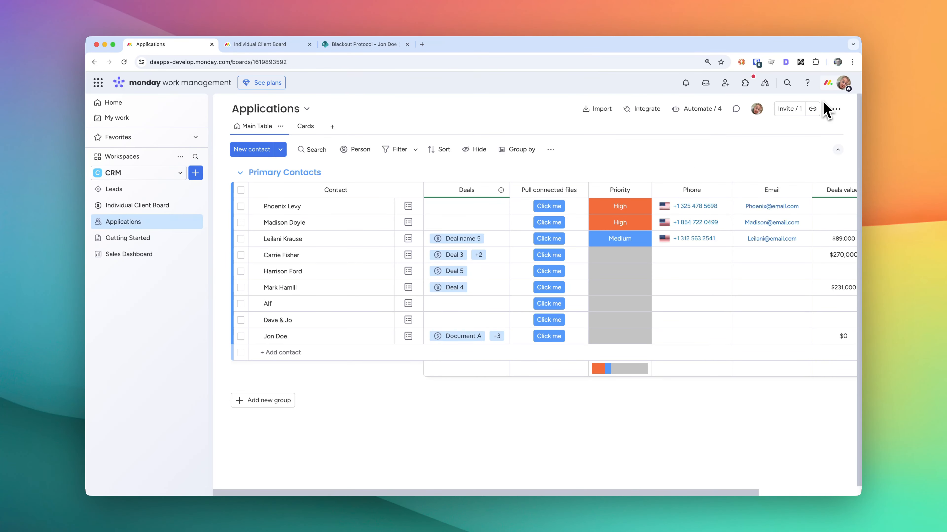
{"action": "left_click", "coordinate": [550, 337]}
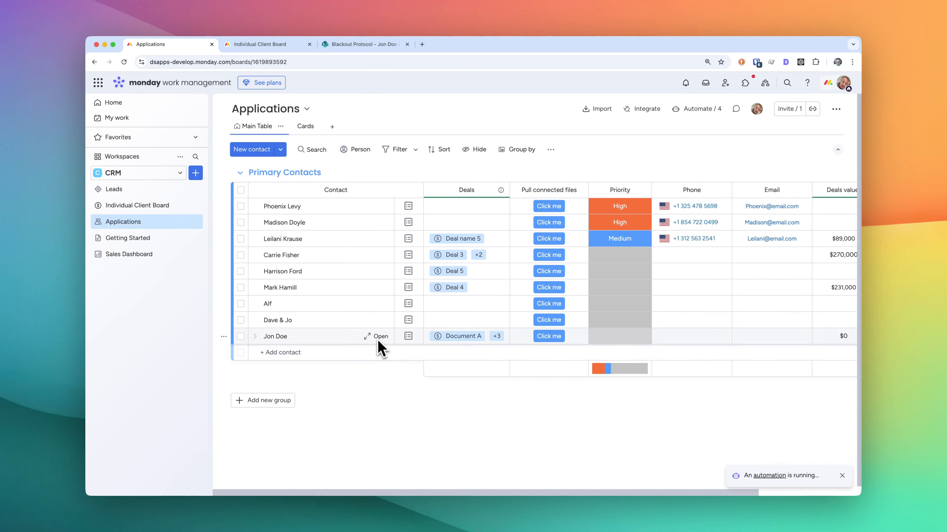
Open the last contact's item and browse its embedded SharePoint folder through Client Uploads, Pulled and Individual Client Board to Document B
{"action": "left_click", "coordinate": [380, 336]}
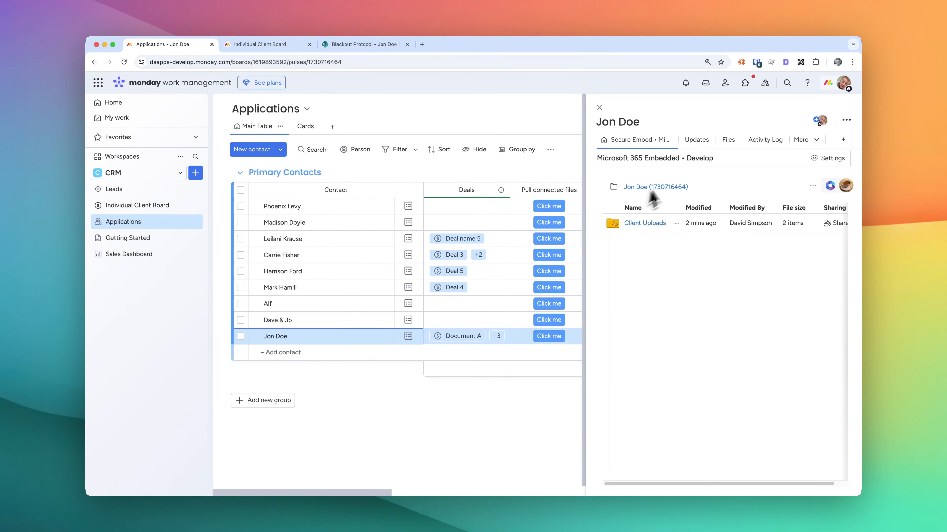
{"action": "left_click", "coordinate": [654, 225]}
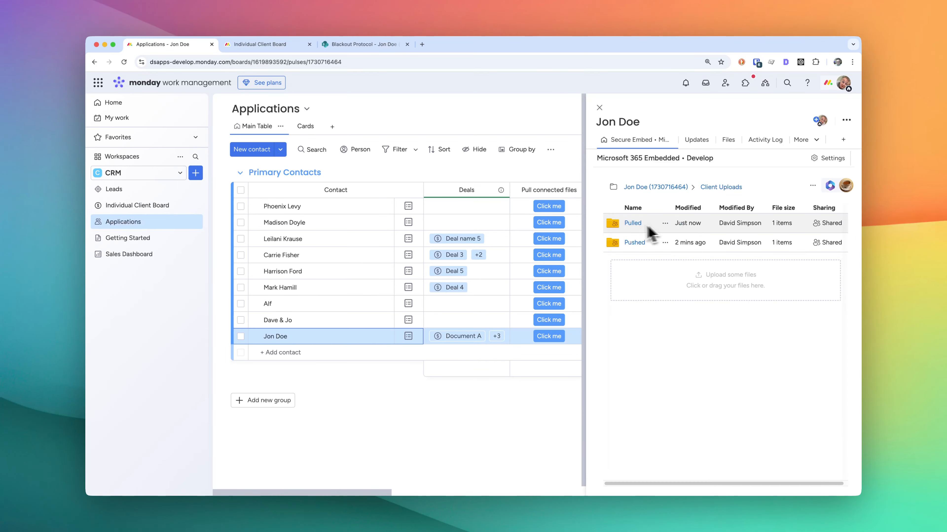
{"action": "left_click", "coordinate": [634, 224]}
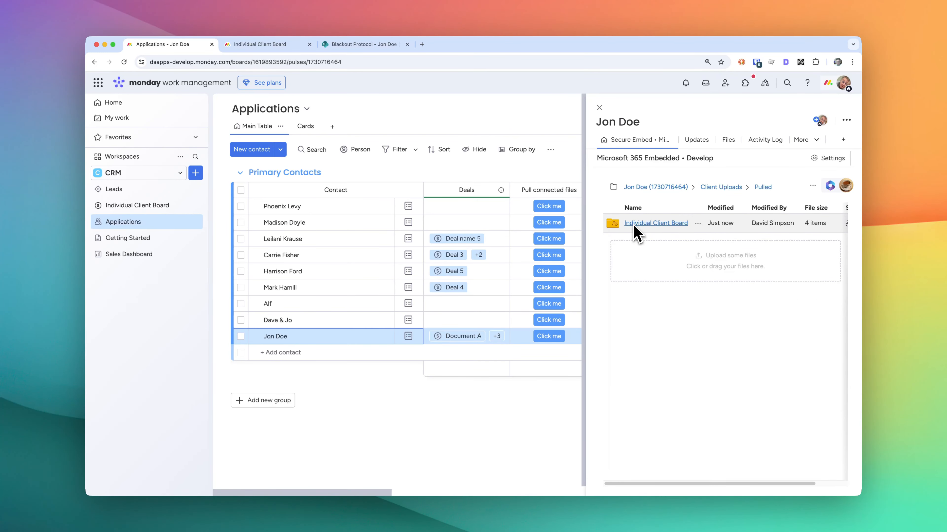
{"action": "left_click", "coordinate": [658, 226]}
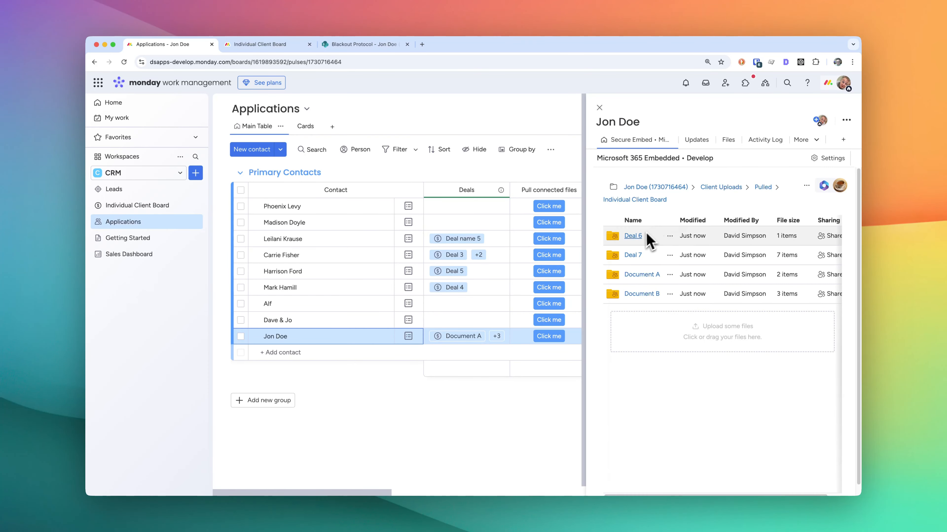
{"action": "left_click", "coordinate": [636, 294]}
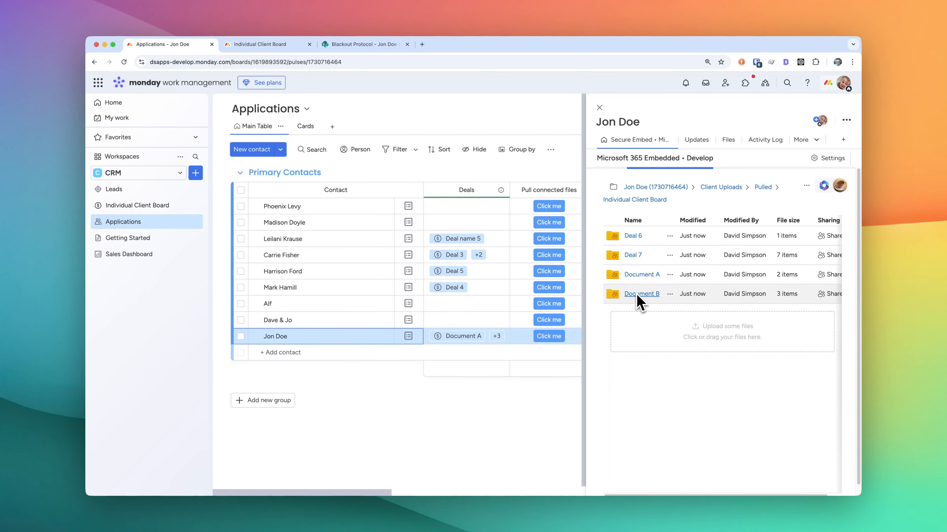